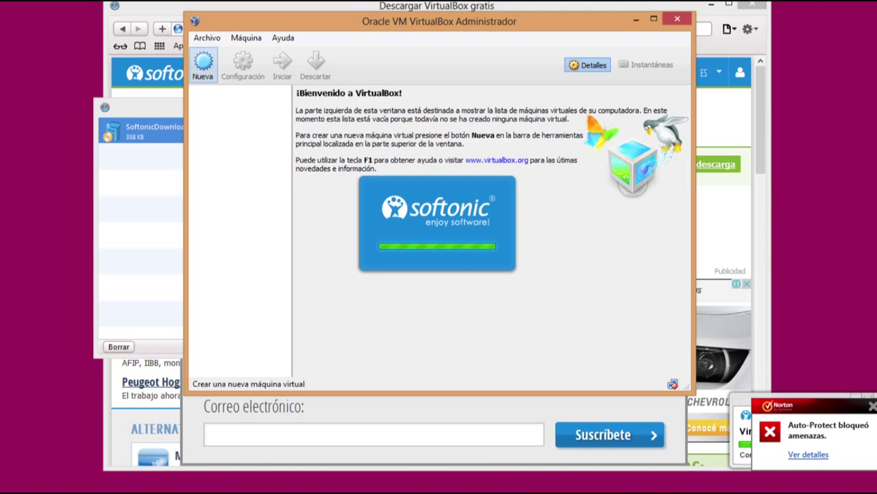
Start creating a new virtual machine, move its dialog clear of the splash image, and dismiss the browser extension prompt.
{"action": "left_click", "coordinate": [203, 63]}
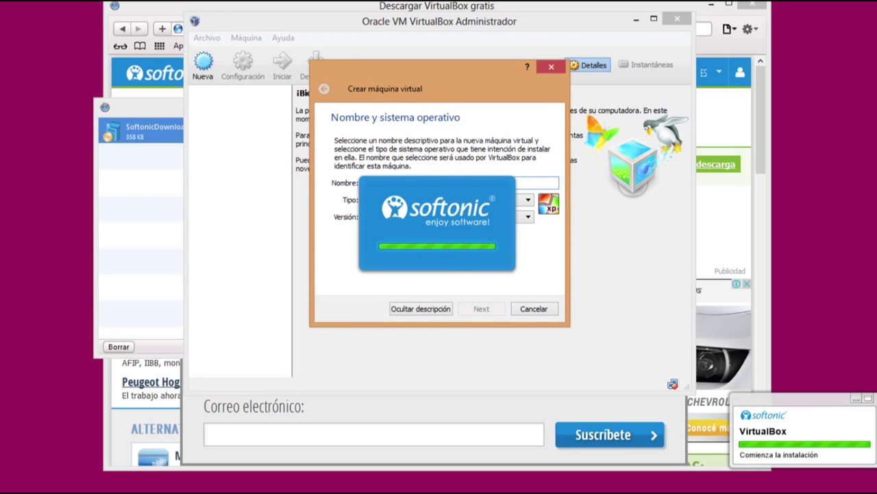
{"action": "left_click_drag", "start_coordinate": [411, 88], "coordinate": [109, 21]}
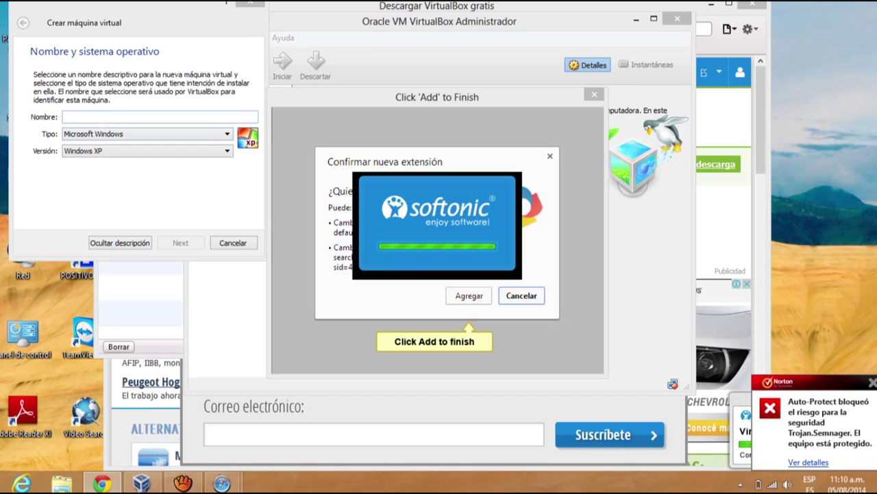
{"action": "key", "text": "Escape"}
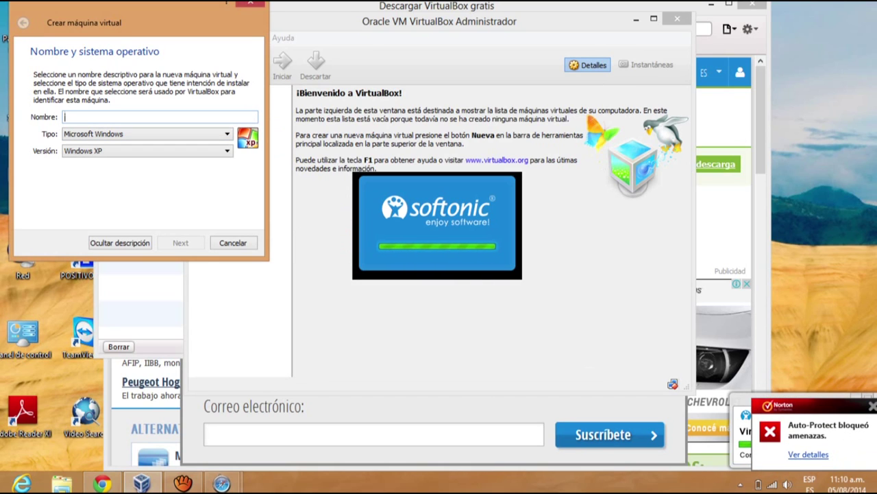
Name the new virtual machine "Sistema Operativo Prueba".
{"action": "type", "text": "S"}
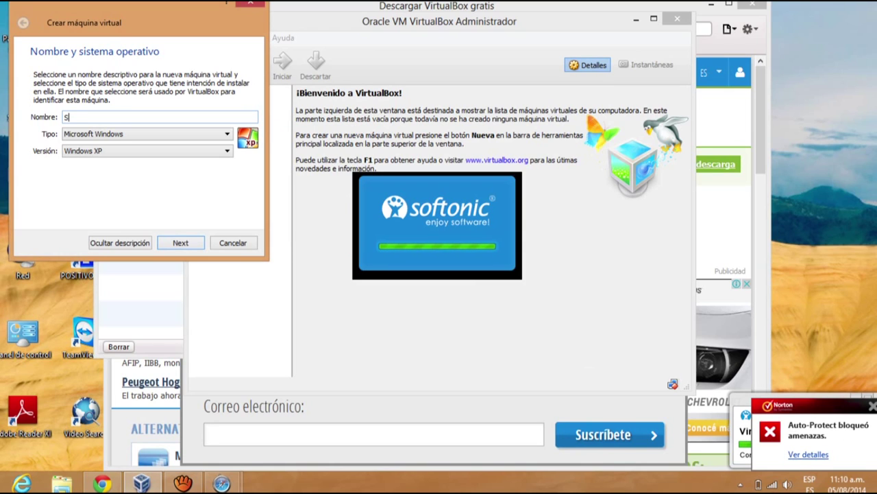
{"action": "type", "text": "istema Operati"}
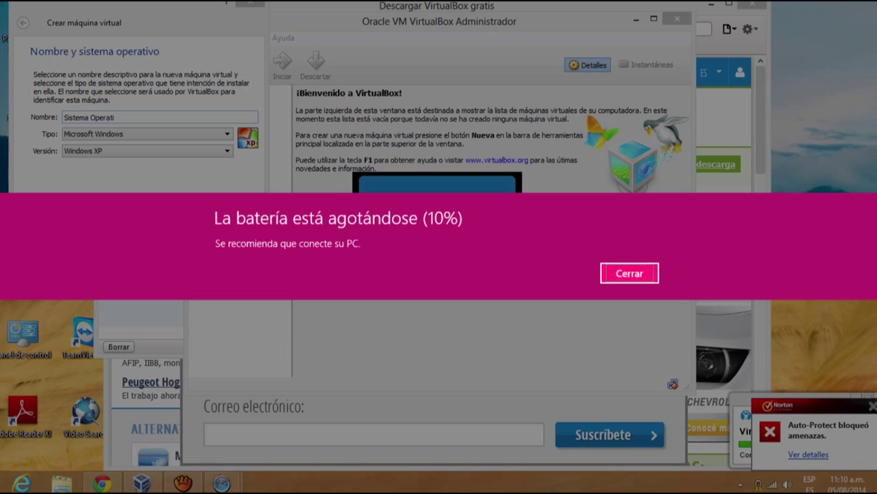
{"action": "type", "text": "P"}
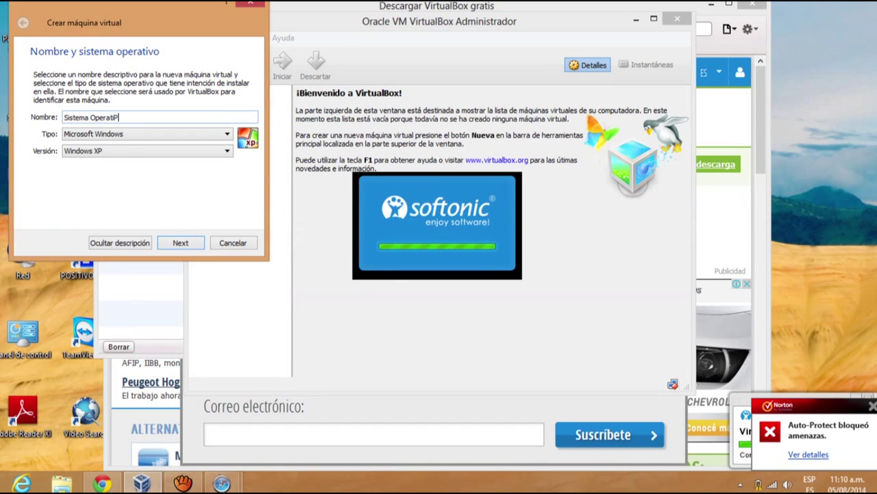
{"action": "key", "text": "BackSpace"}
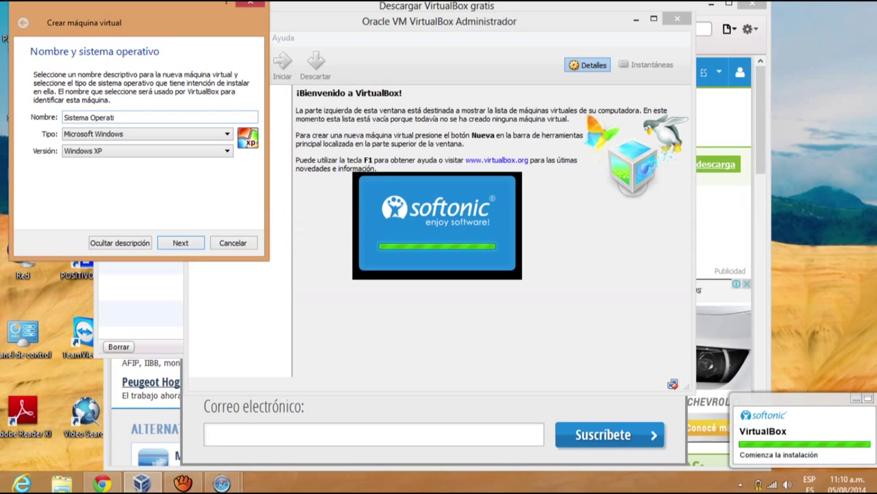
{"action": "type", "text": "vo Prueba"}
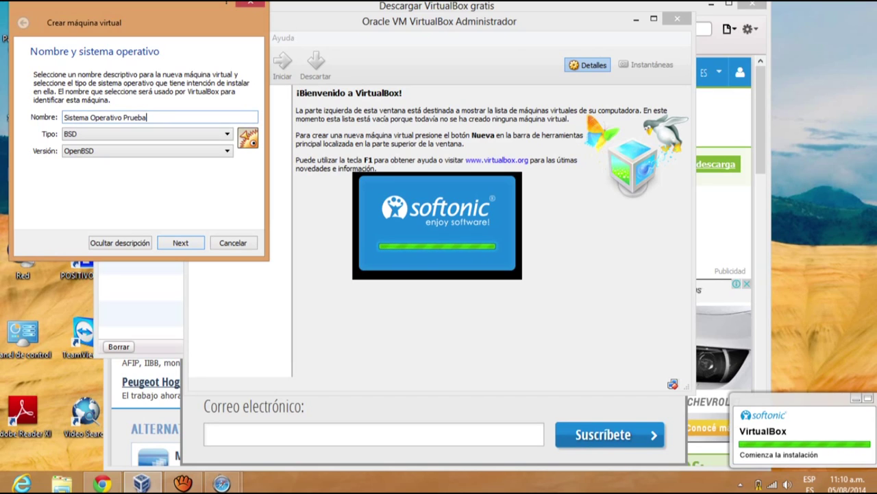
Set the virtual machine's operating system type to Microsoft Windows.
{"action": "left_click", "coordinate": [148, 134]}
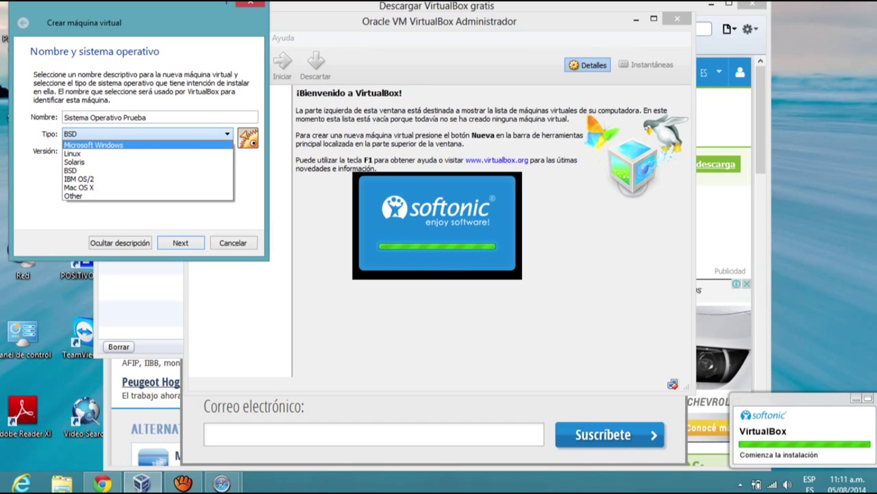
{"action": "key", "text": "Return"}
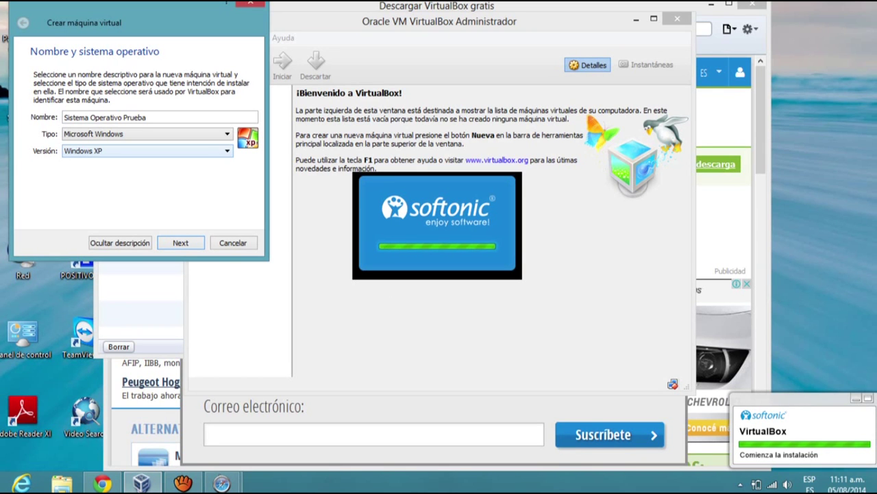
Look through the available Windows versions and set the virtual machine's version to Windows 3.1.
{"action": "key", "text": "alt+Down"}
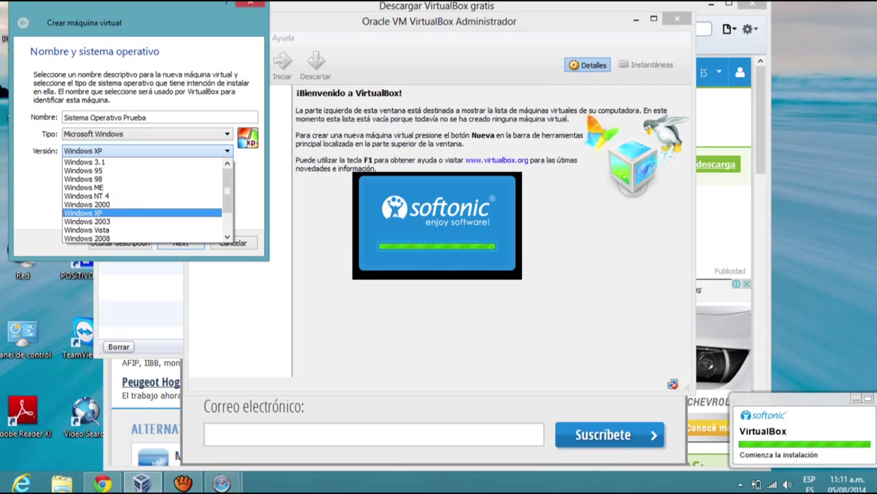
{"action": "type", "text": "Windows 98"}
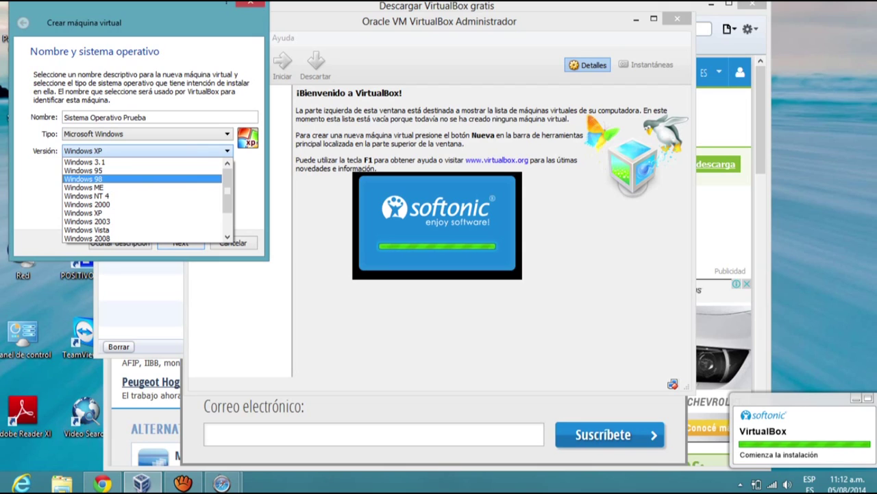
{"action": "key", "text": "Up"}
{"action": "key", "text": "Up"}
{"action": "key", "text": "Down"}
{"action": "key", "text": "Down"}
{"action": "key", "text": "Down"}
{"action": "key", "text": "Down"}
{"action": "key", "text": "Down"}
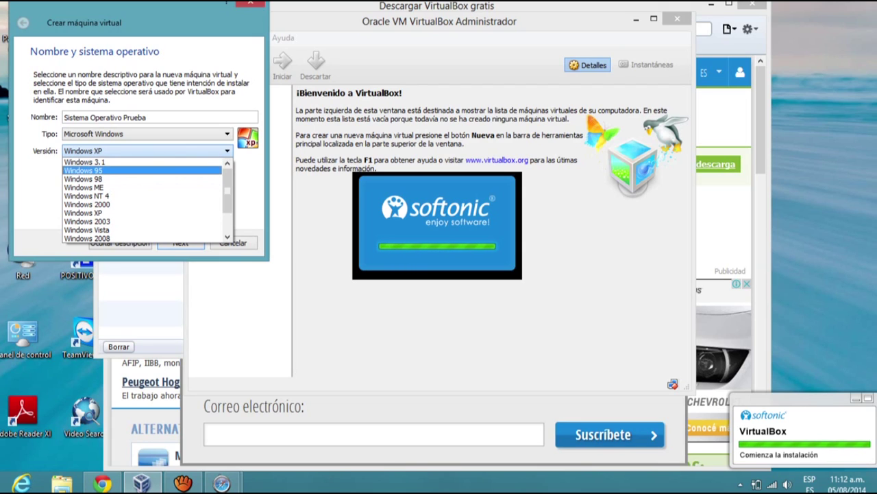
{"action": "key", "text": "Down"}
{"action": "key", "text": "Up"}
{"action": "key", "text": "Up"}
{"action": "key", "text": "Up"}
{"action": "key", "text": "Up"}
{"action": "key", "text": "Up"}
{"action": "key", "text": "Up"}
{"action": "key", "text": "Return"}
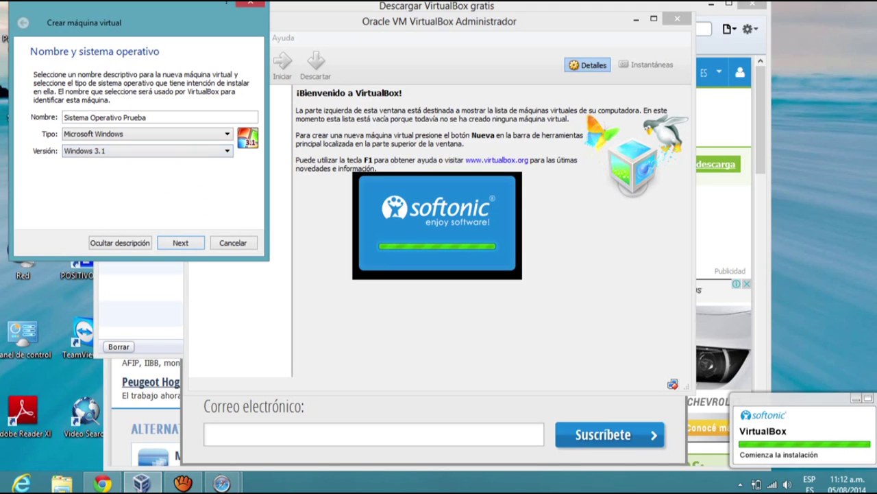
Set the virtual machine's version to Windows 7 and continue to the memory size settings.
{"action": "key", "text": "alt+Down"}
{"action": "key", "text": "Down"}
{"action": "key", "text": "Down"}
{"action": "key", "text": "Down"}
{"action": "key", "text": "Down"}
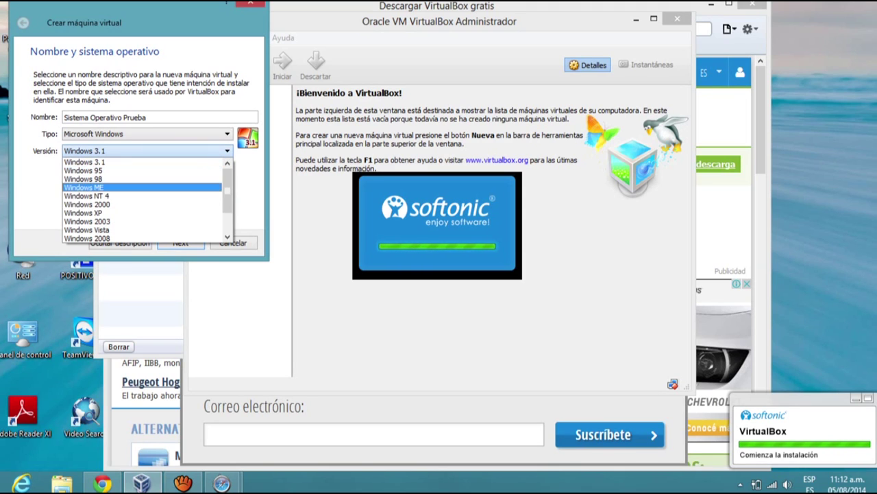
{"action": "key", "text": "Down"}
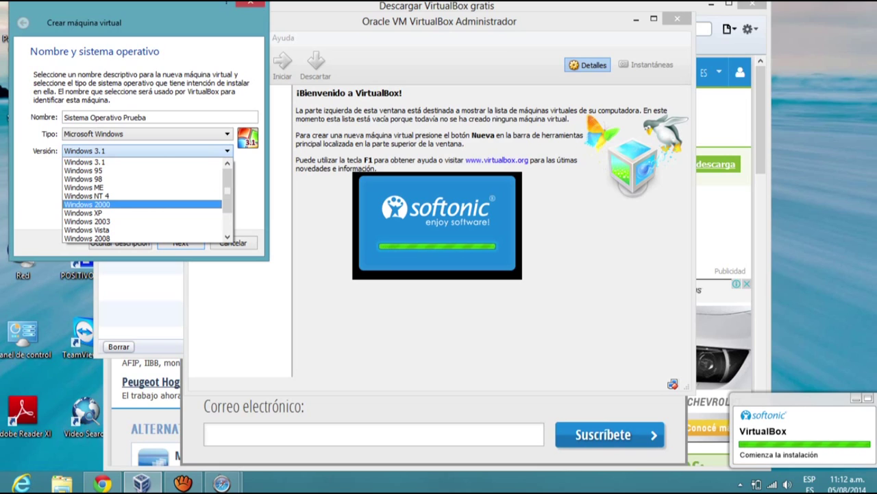
{"action": "key", "text": "Down"}
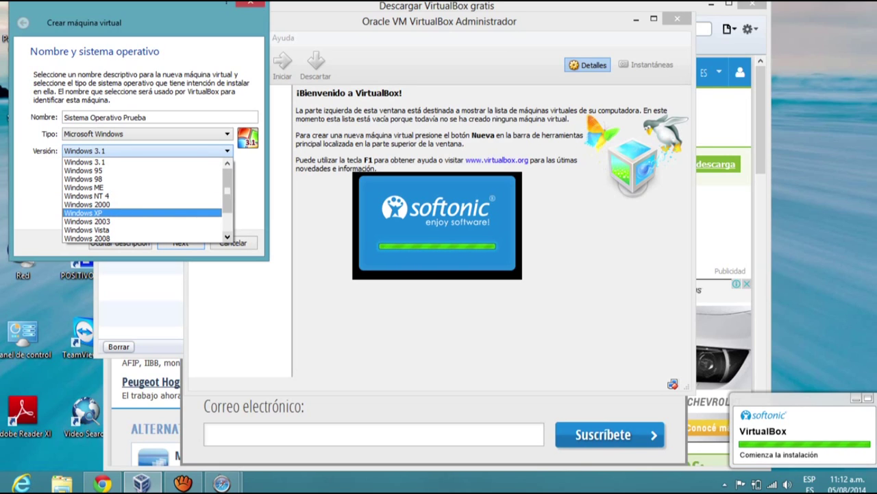
{"action": "scroll", "coordinate": [144, 201], "scroll_direction": "down", "scroll_amount": 2}
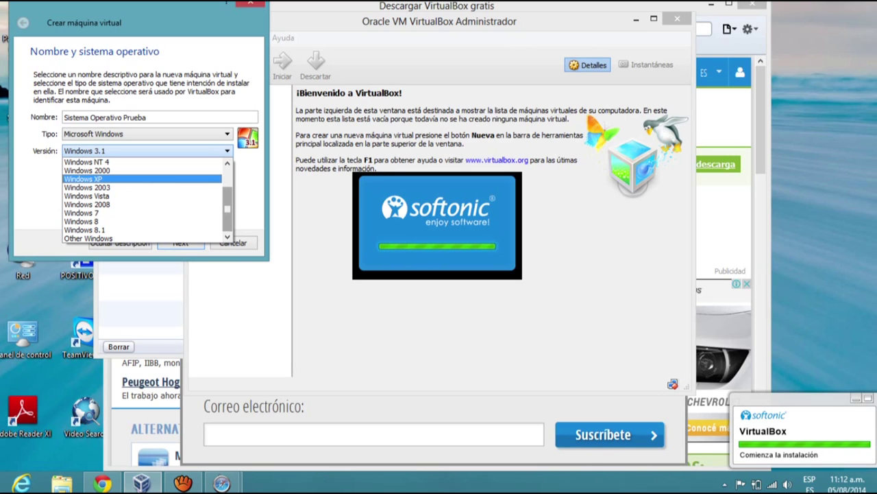
{"action": "scroll", "coordinate": [144, 200], "scroll_direction": "up", "scroll_amount": 2}
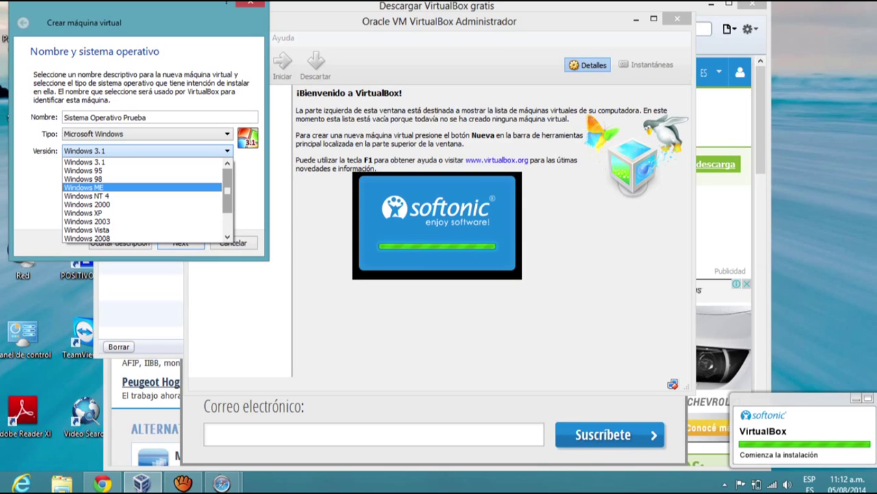
{"action": "scroll", "coordinate": [227, 198], "scroll_direction": "down", "scroll_amount": 1}
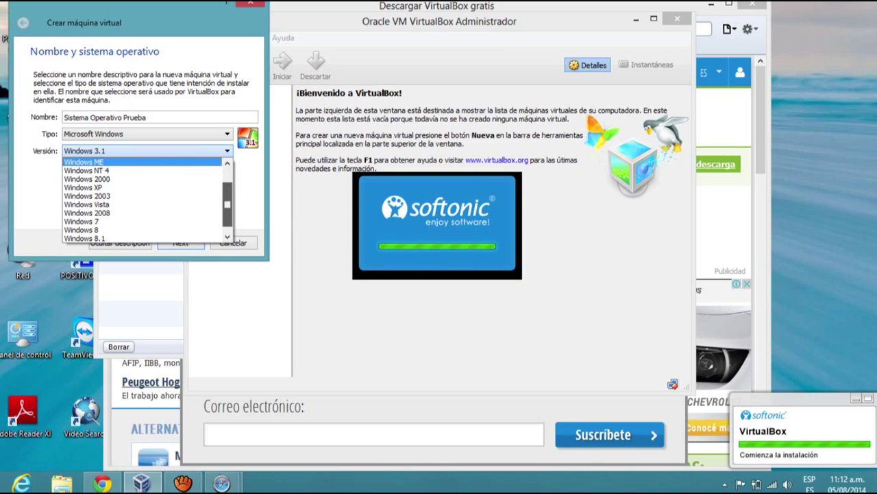
{"action": "left_click", "coordinate": [81, 221]}
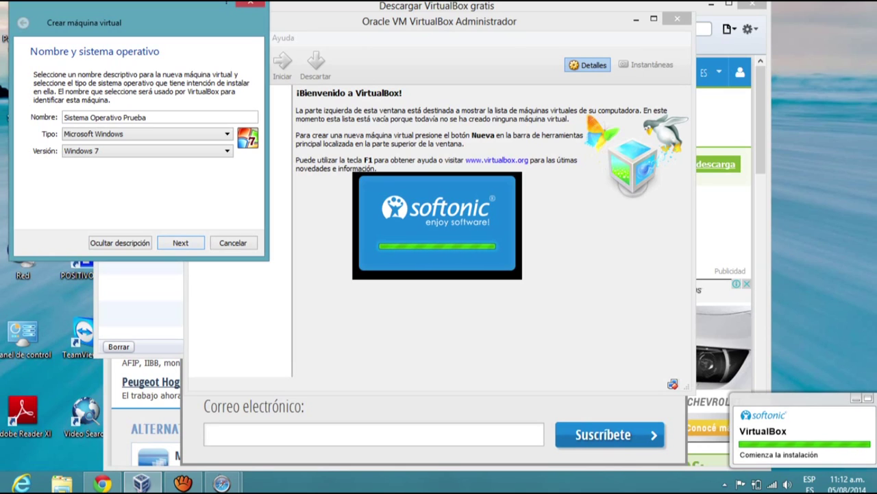
{"action": "key", "text": "Return"}
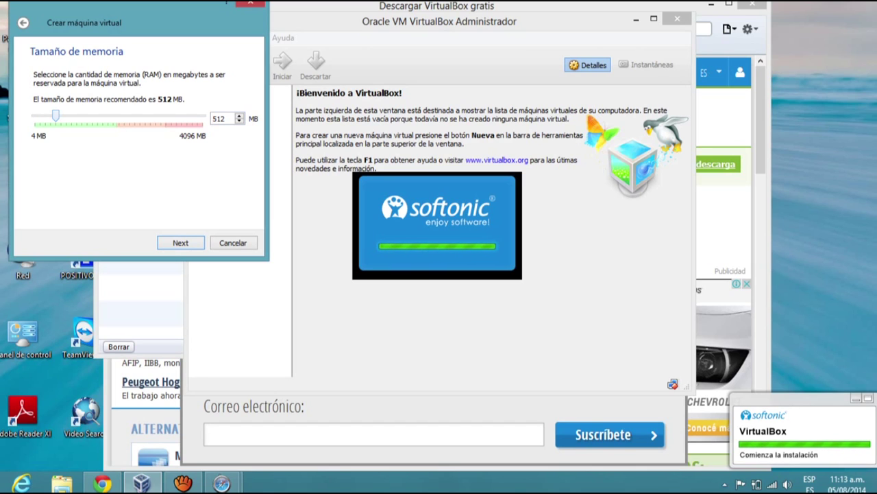
Allocate 2048 MB of memory to the virtual machine and continue to the hard disk settings.
{"action": "left_click_drag", "start_coordinate": [56, 115], "coordinate": [119, 115]}
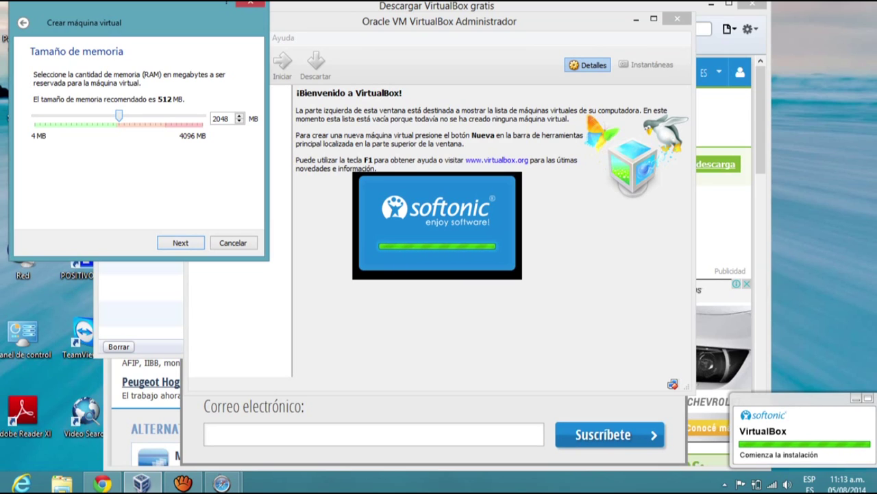
{"action": "key", "text": "Return"}
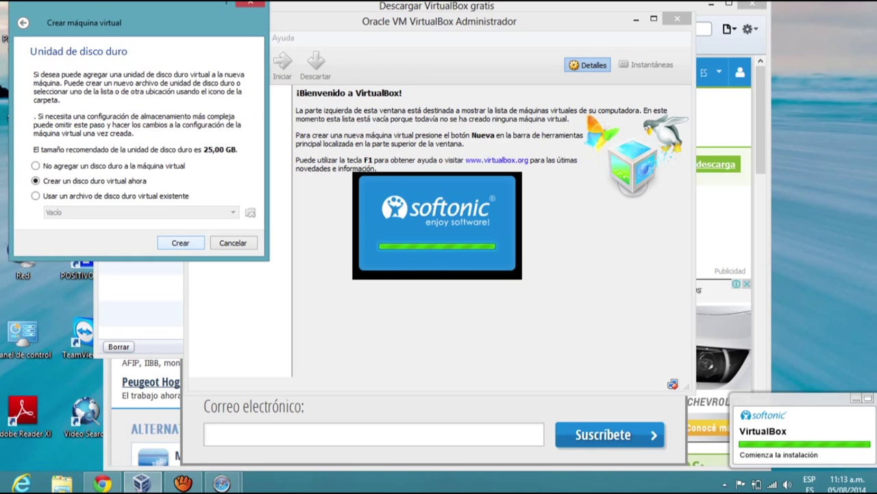